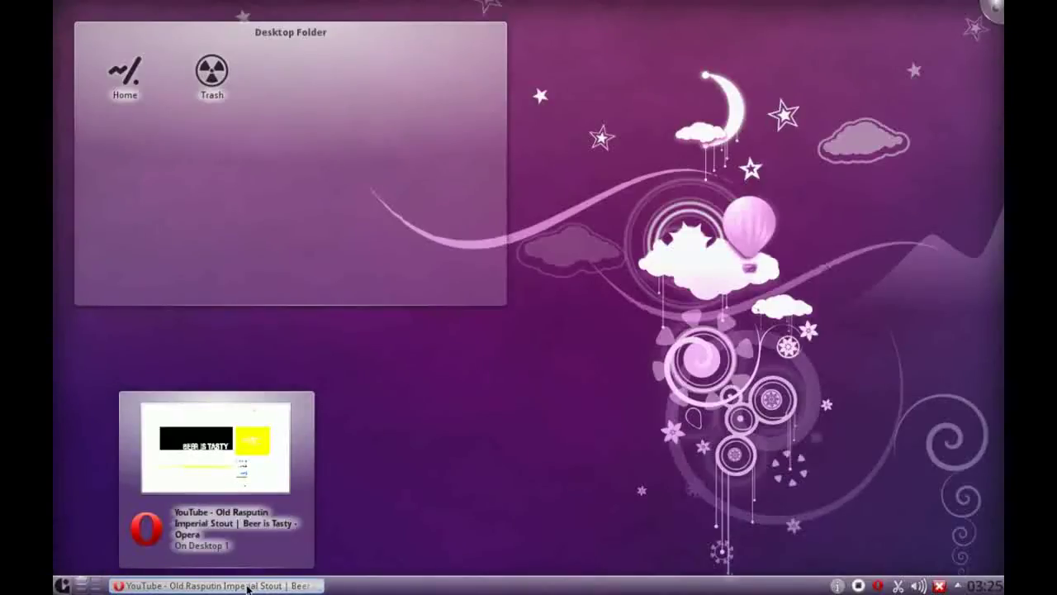
- Restore Opera on the 'Old Rasputin Imperial Stout' video and expand the Your subscriptions bar
{"action": "left_click", "coordinate": [248, 586]}
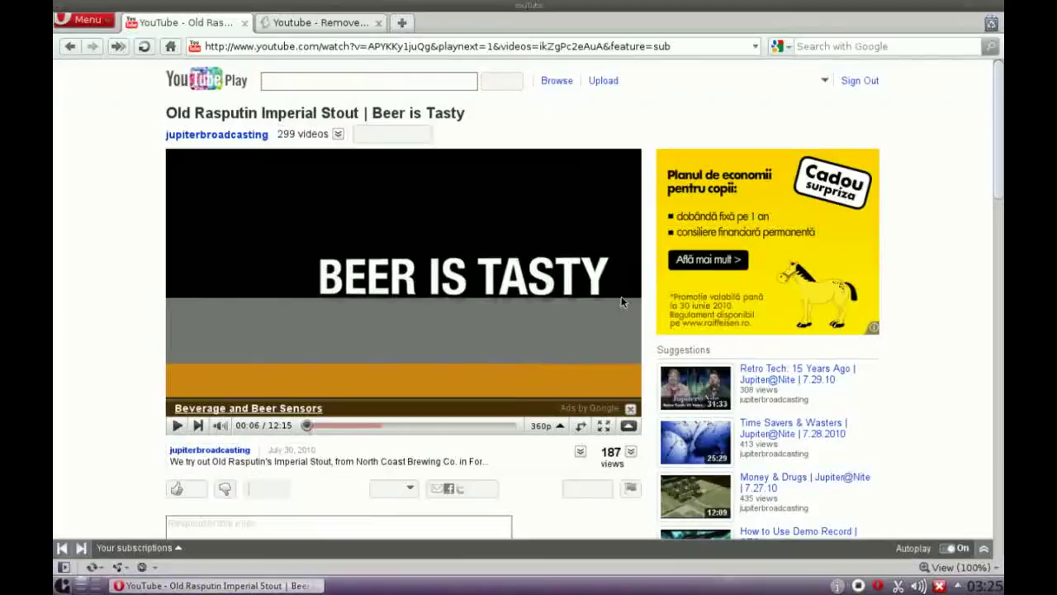
{"action": "left_click", "coordinate": [132, 547]}
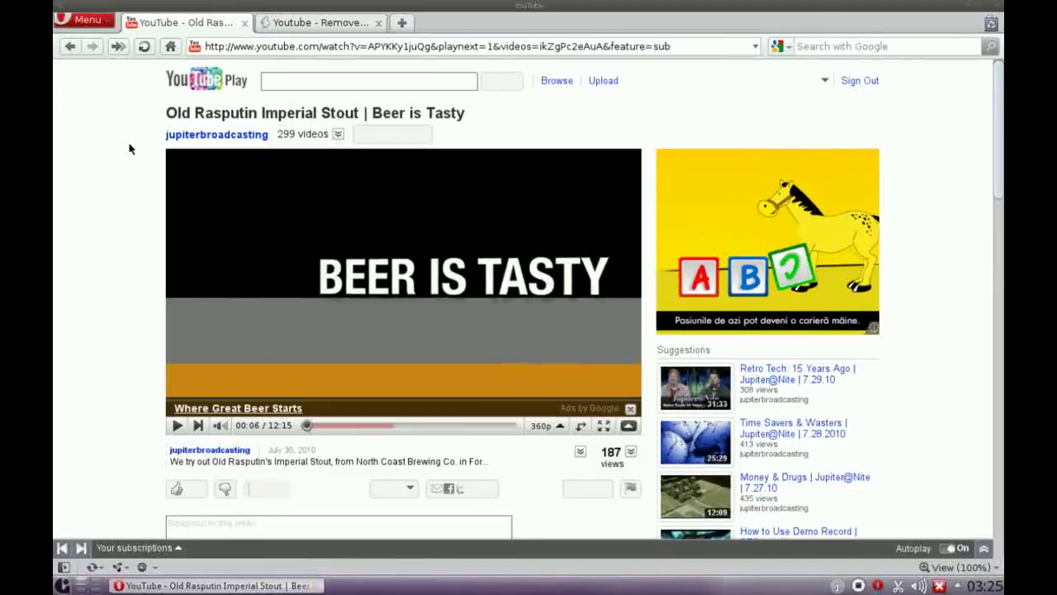
- Open Opera's Preferences at the Advanced > Content settings
{"action": "left_click", "coordinate": [82, 19]}
{"action": "left_click", "coordinate": [132, 33]}
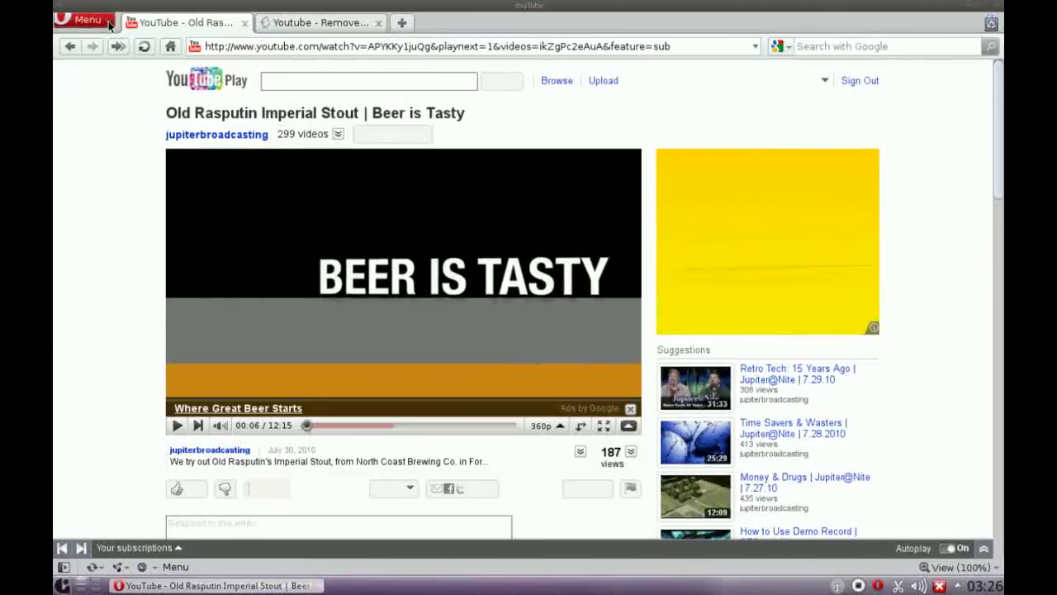
{"action": "left_click", "coordinate": [105, 20]}
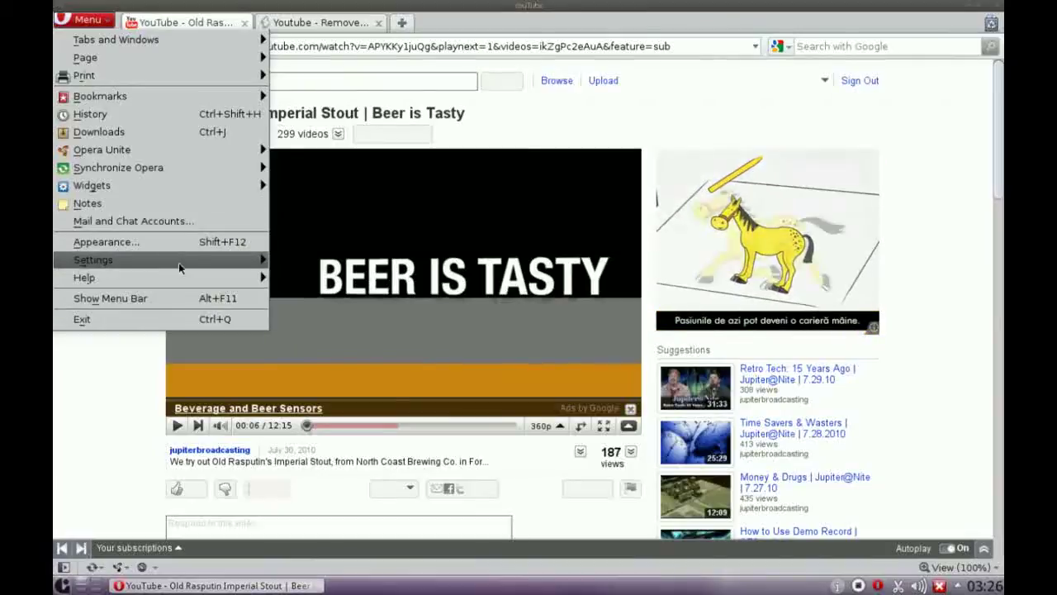
{"action": "mouse_move", "coordinate": [93, 259]}
{"action": "left_click", "coordinate": [314, 260]}
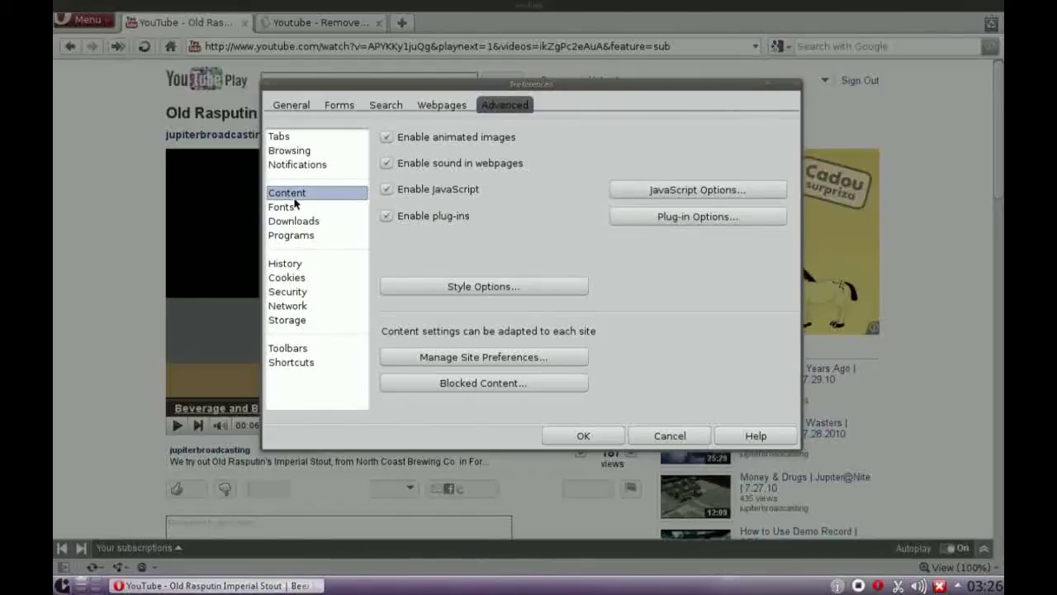
- Open JavaScript Options and browse for a User JavaScript folder
{"action": "left_click", "coordinate": [666, 193]}
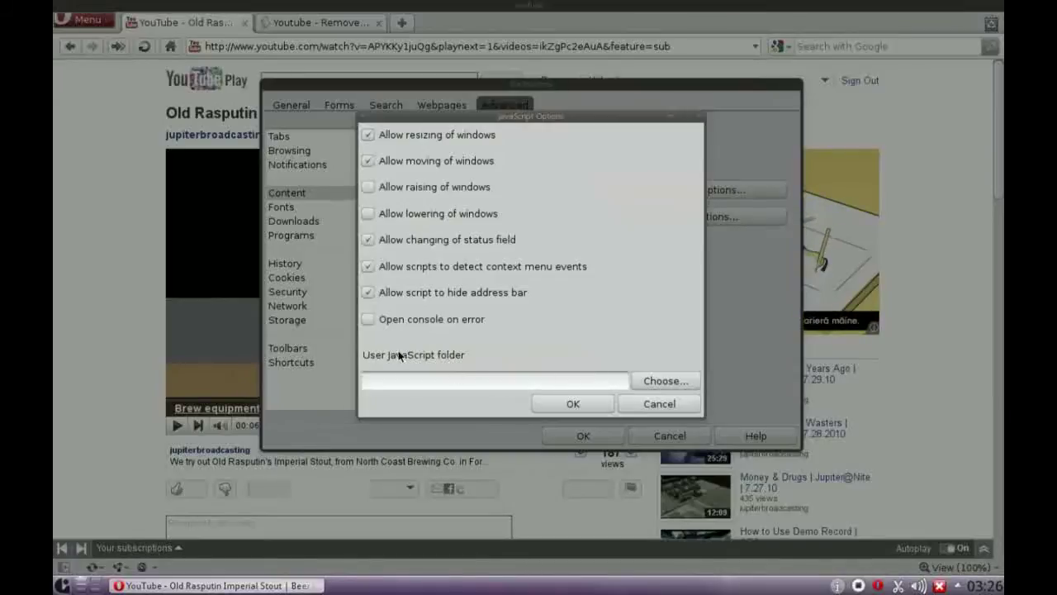
{"action": "left_click", "coordinate": [666, 381]}
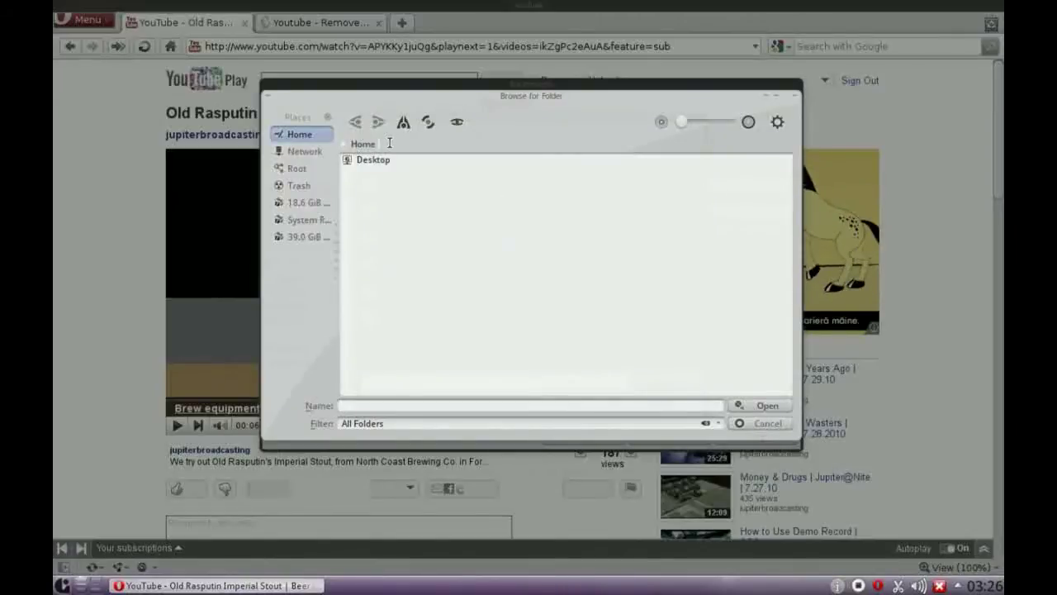
- Go to the .opera folder and create a new folder named 'javascript' inside it
{"action": "key", "text": "ctrl+l"}
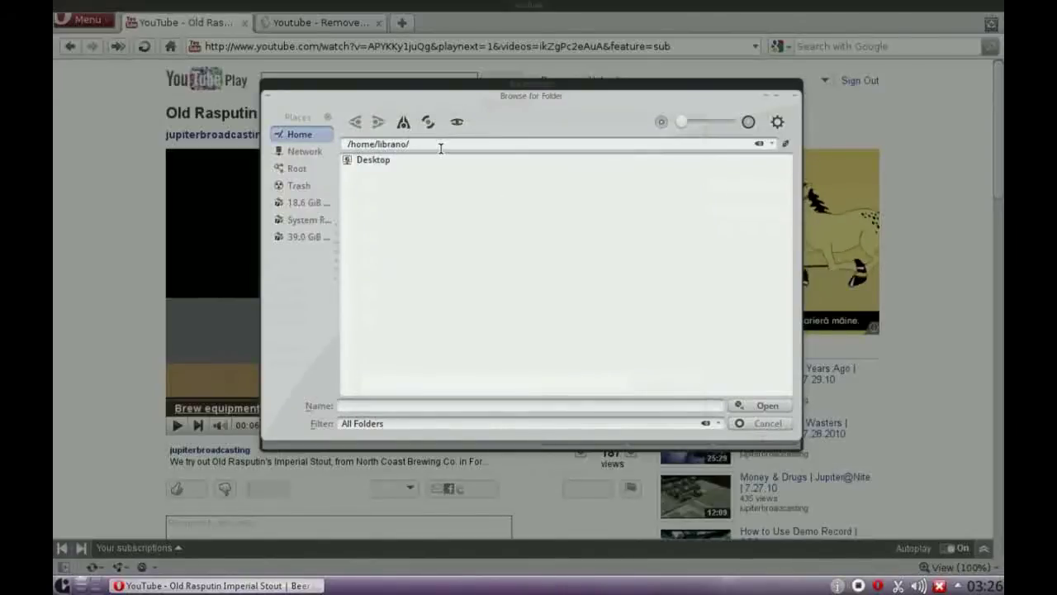
{"action": "type", "text": ".opera/"}
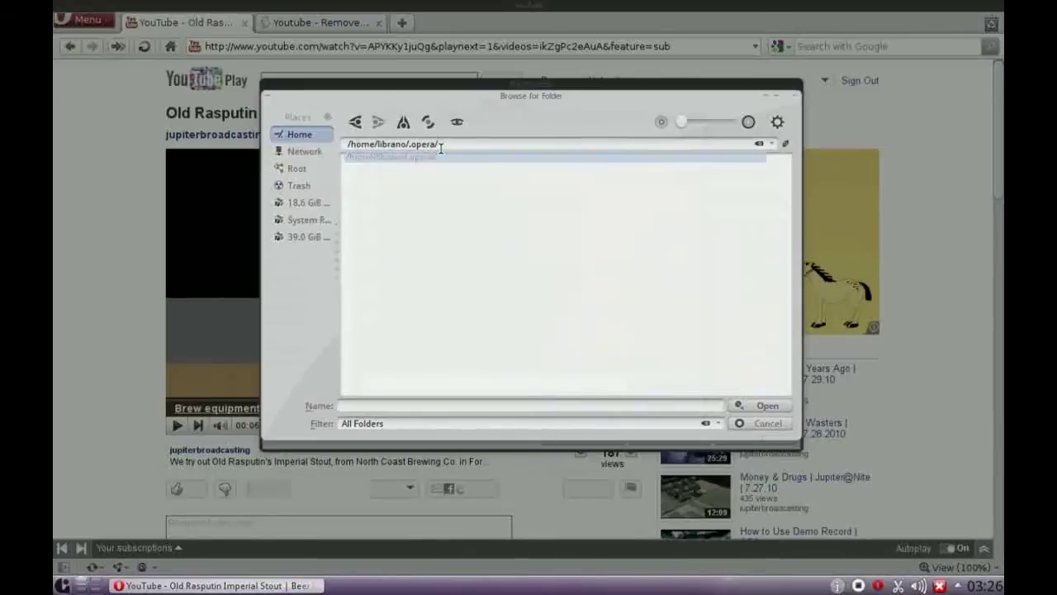
{"action": "left_click", "coordinate": [373, 280]}
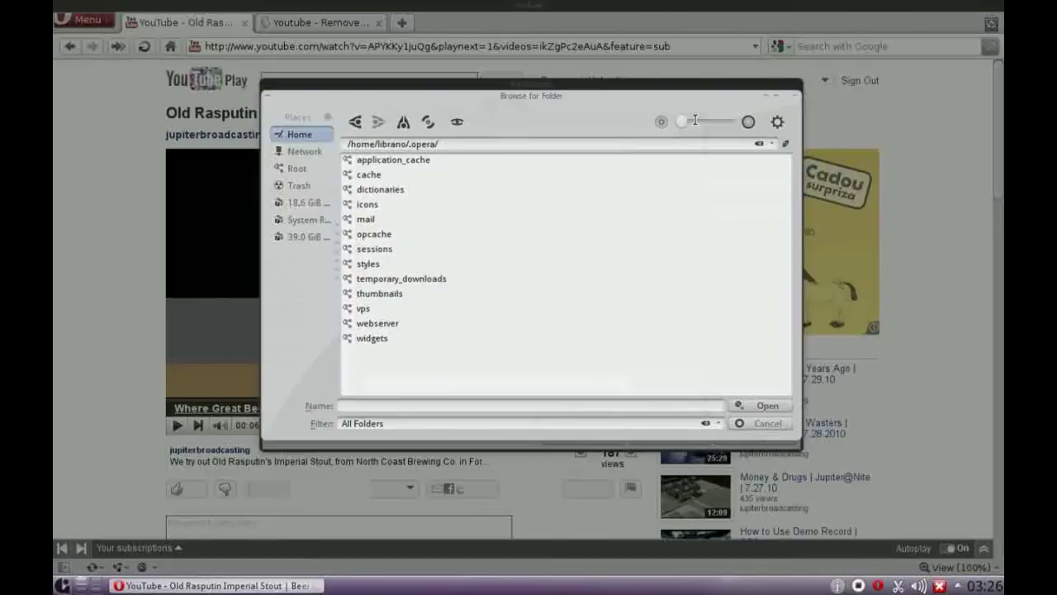
{"action": "right_click", "coordinate": [626, 232]}
{"action": "mouse_move", "coordinate": [670, 235]}
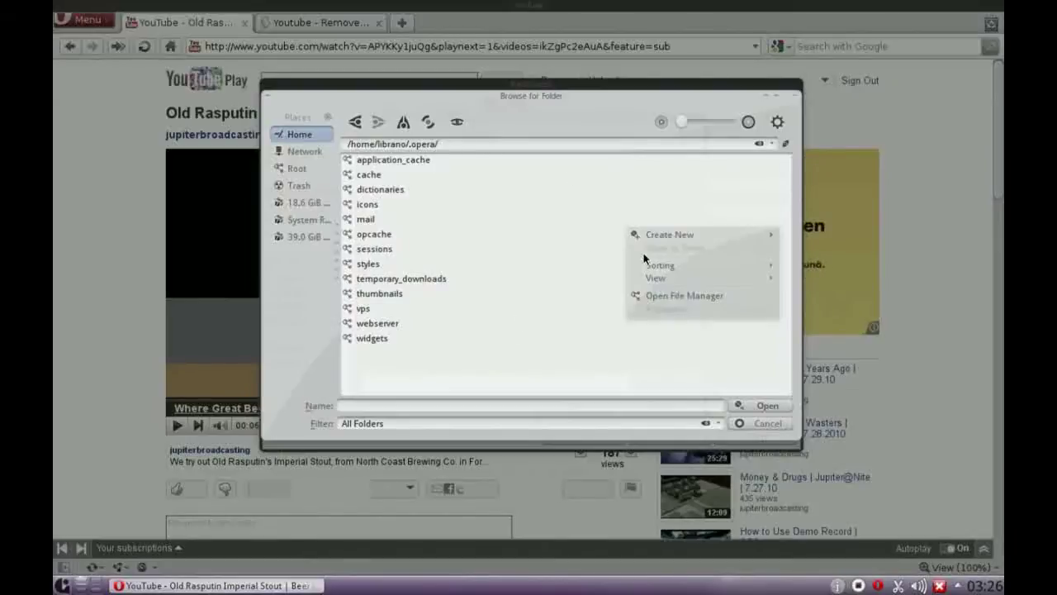
{"action": "left_click", "coordinate": [814, 238]}
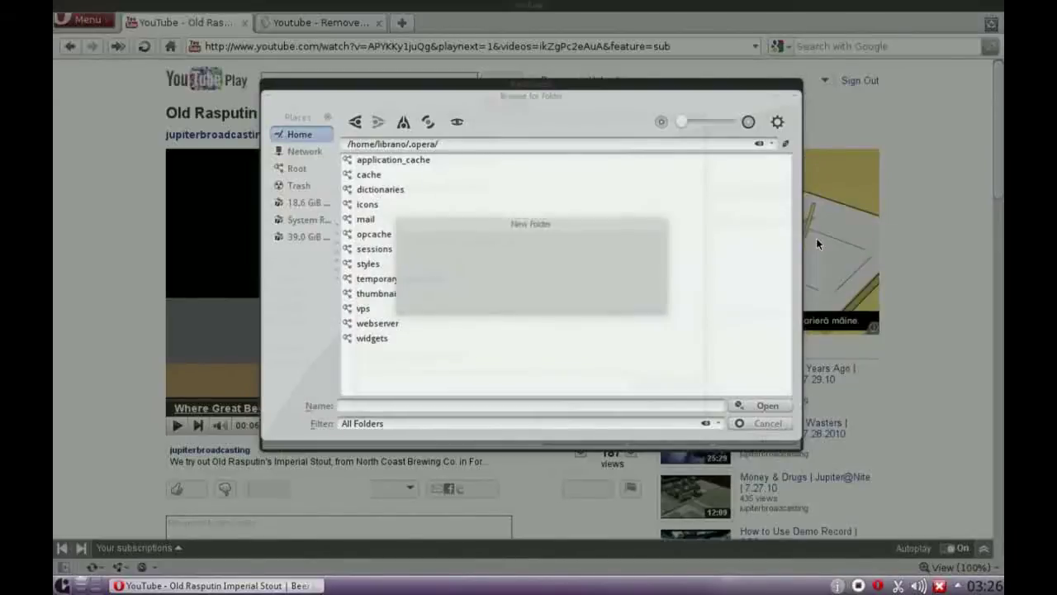
{"action": "type", "text": "j"}
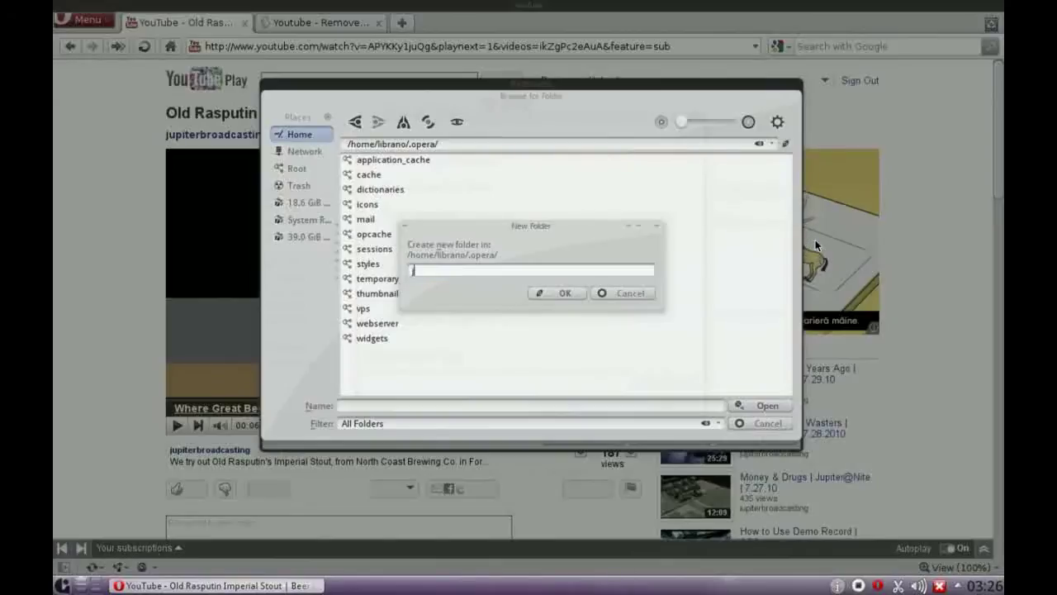
{"action": "type", "text": "avascript"}
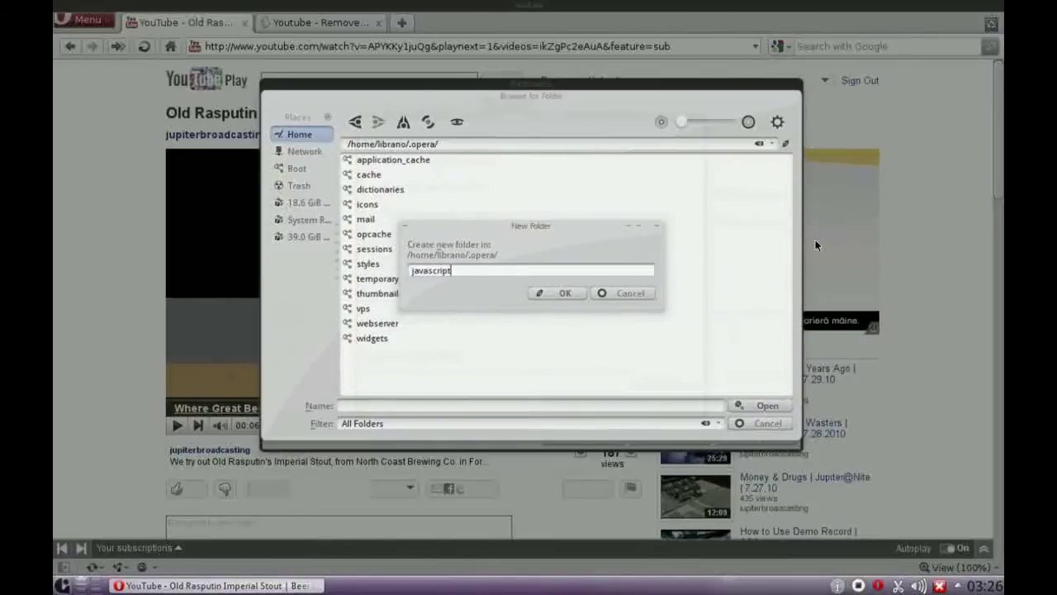
{"action": "key", "text": "Return"}
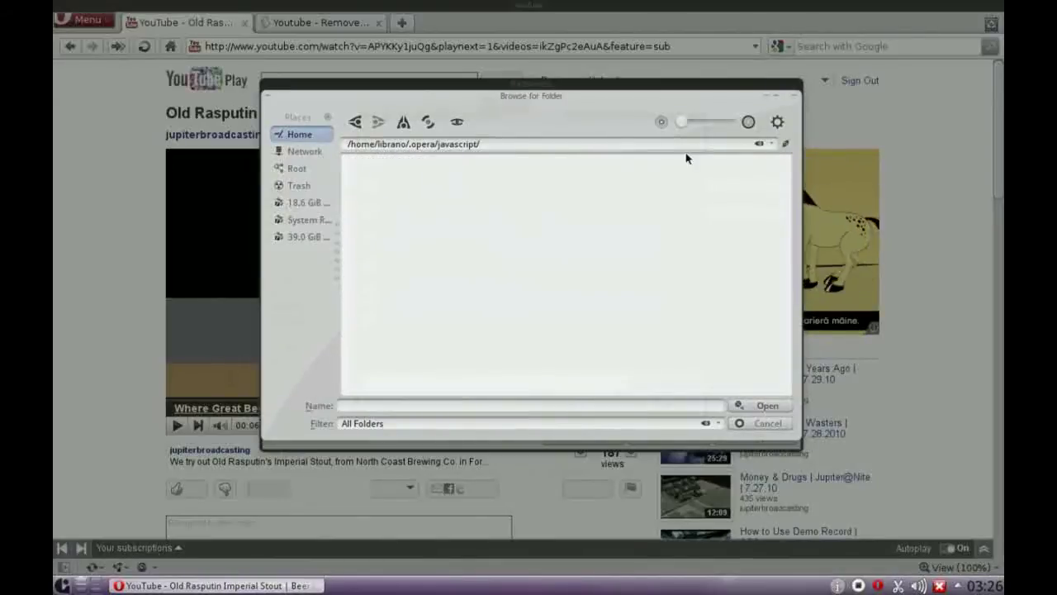
- Set /home/librano/.opera/javascript/ as the user JavaScript folder and close Preferences
{"action": "left_click", "coordinate": [761, 405]}
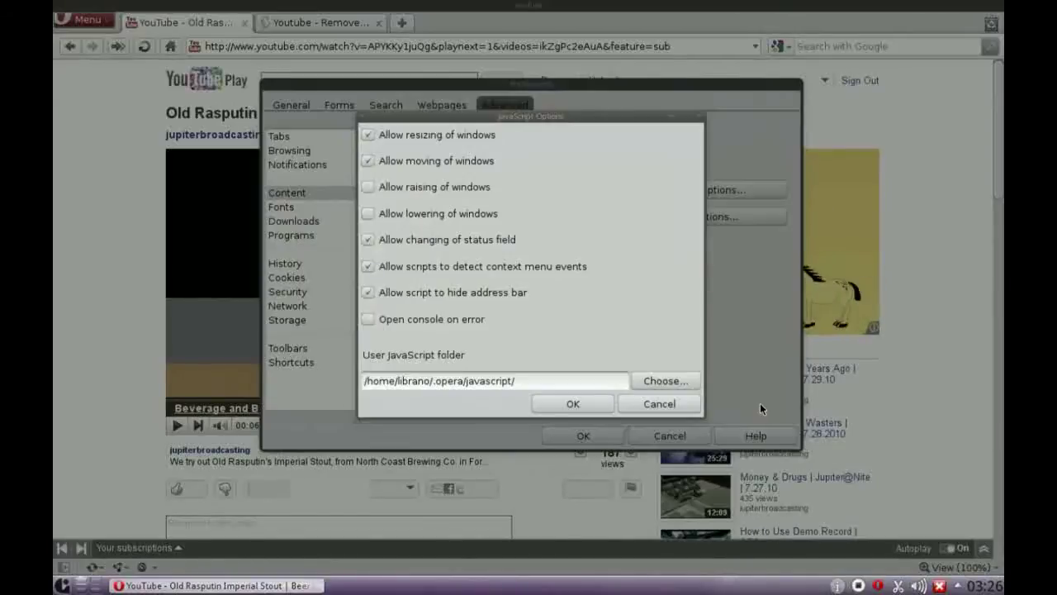
{"action": "left_click", "coordinate": [566, 403]}
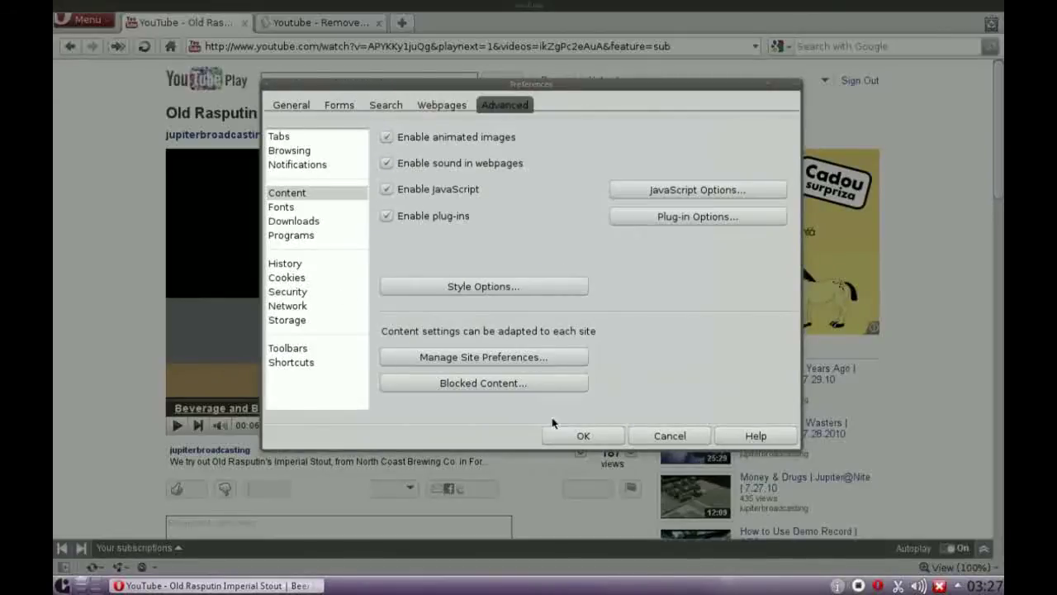
{"action": "left_click", "coordinate": [596, 433]}
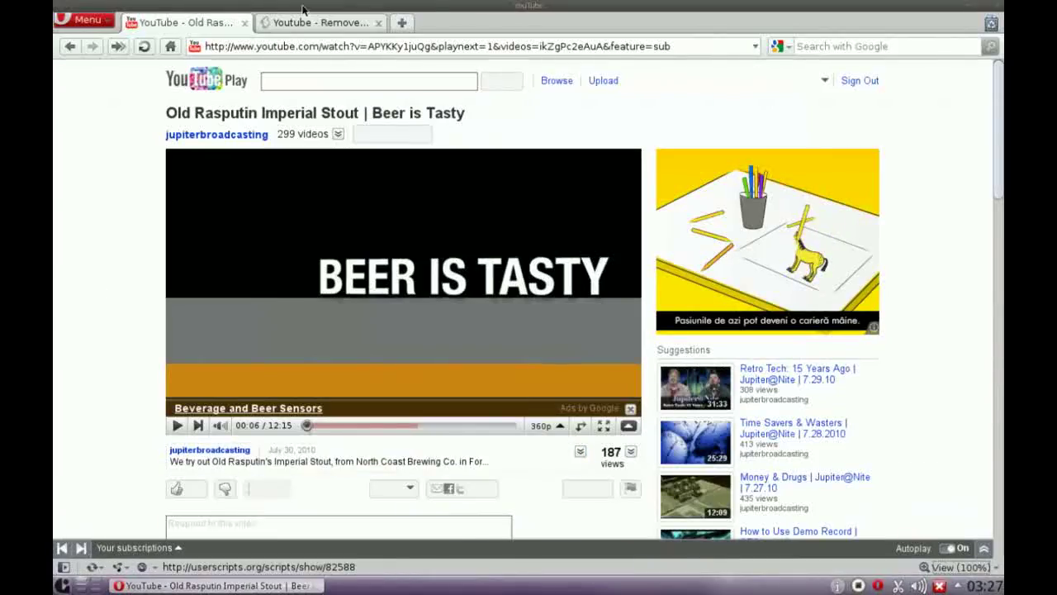
- Save the Remove Annoying Black Bar install link as 82588.user.js to the Desktop, then minimize Opera
{"action": "left_click", "coordinate": [295, 25]}
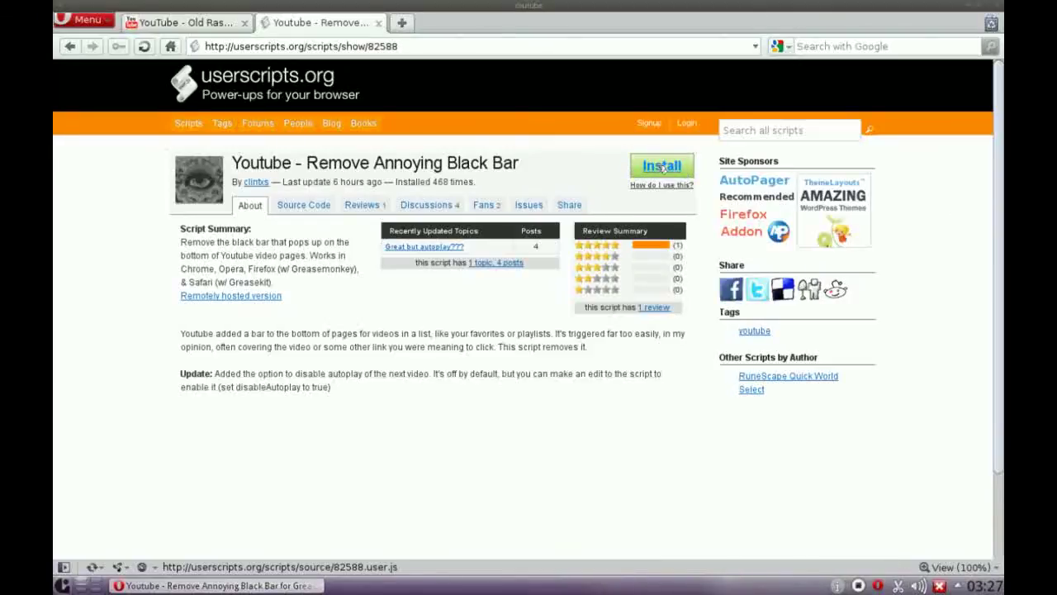
{"action": "right_click", "coordinate": [662, 168]}
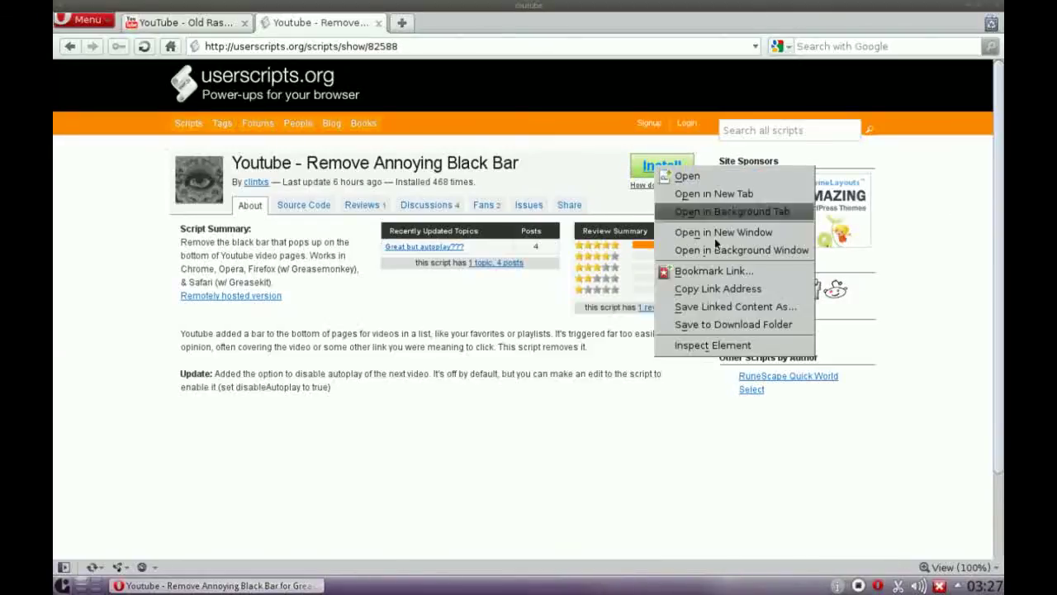
{"action": "left_click", "coordinate": [712, 306]}
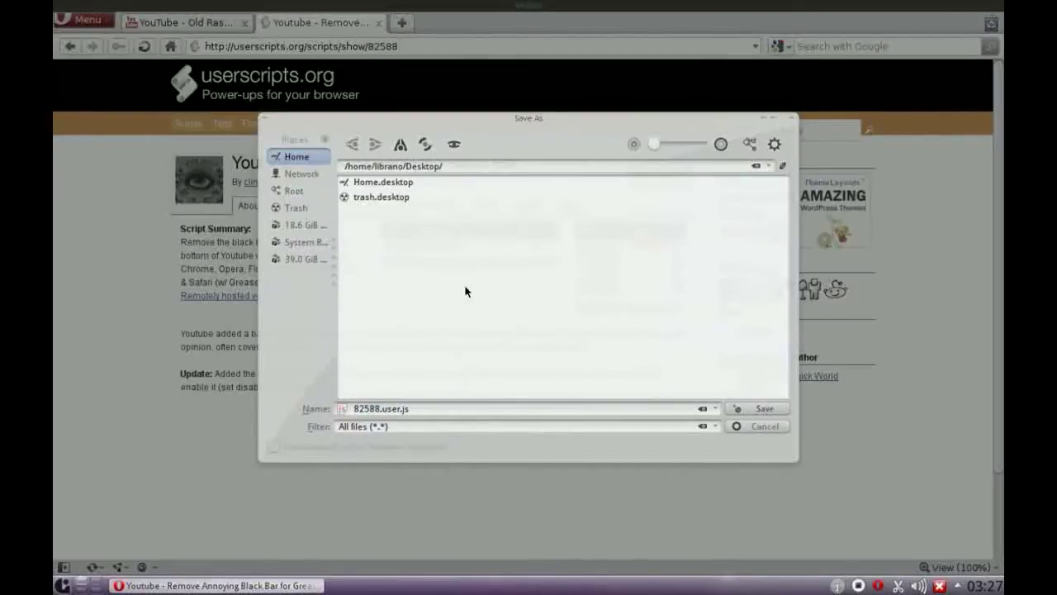
{"action": "left_click", "coordinate": [751, 409]}
{"action": "left_click", "coordinate": [971, 12]}
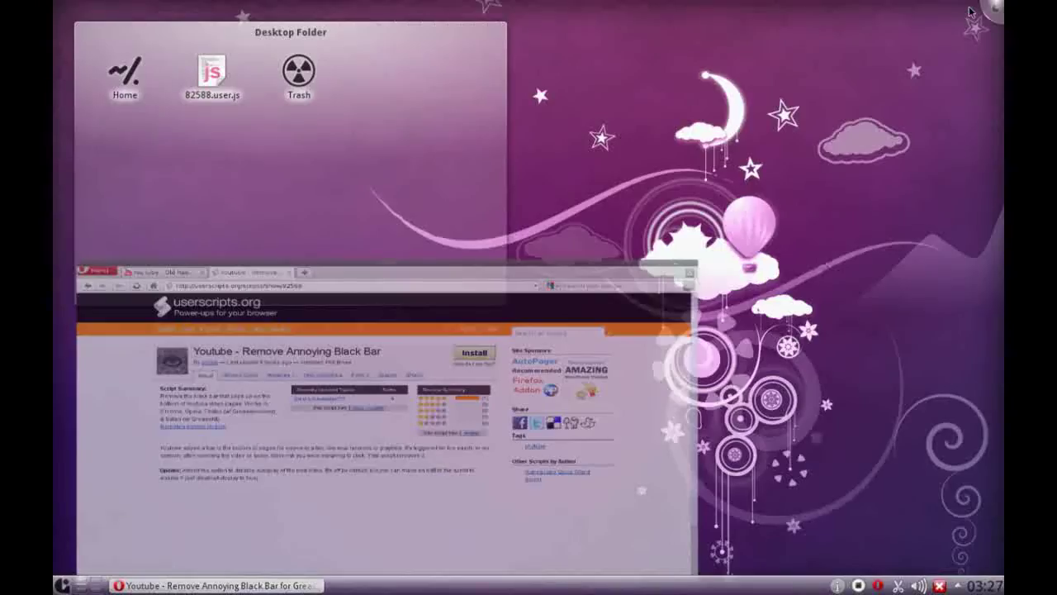
- Open 82588.user.js in KWrite and change disableAutoplay from false to true
{"action": "left_click", "coordinate": [213, 74]}
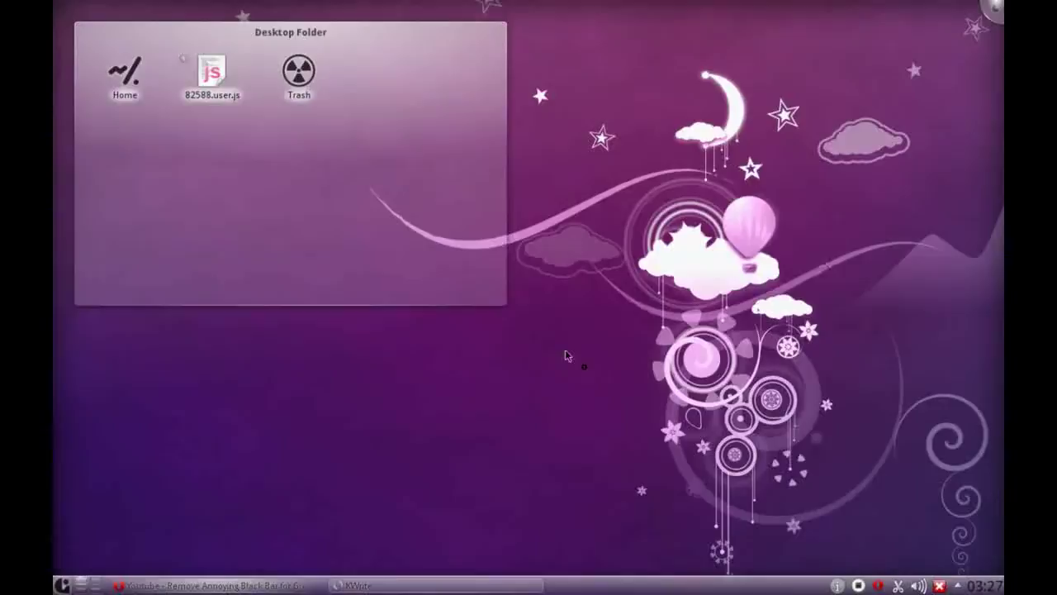
{"action": "left_click_drag", "start_coordinate": [482, 72], "coordinate": [693, 163]}
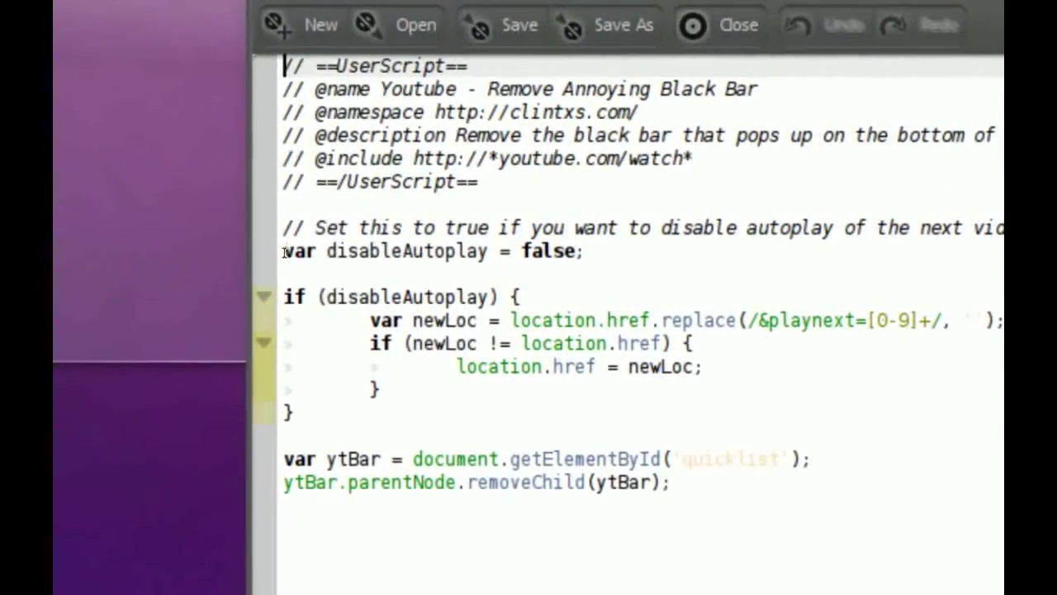
{"action": "left_click_drag", "start_coordinate": [284, 252], "coordinate": [582, 251]}
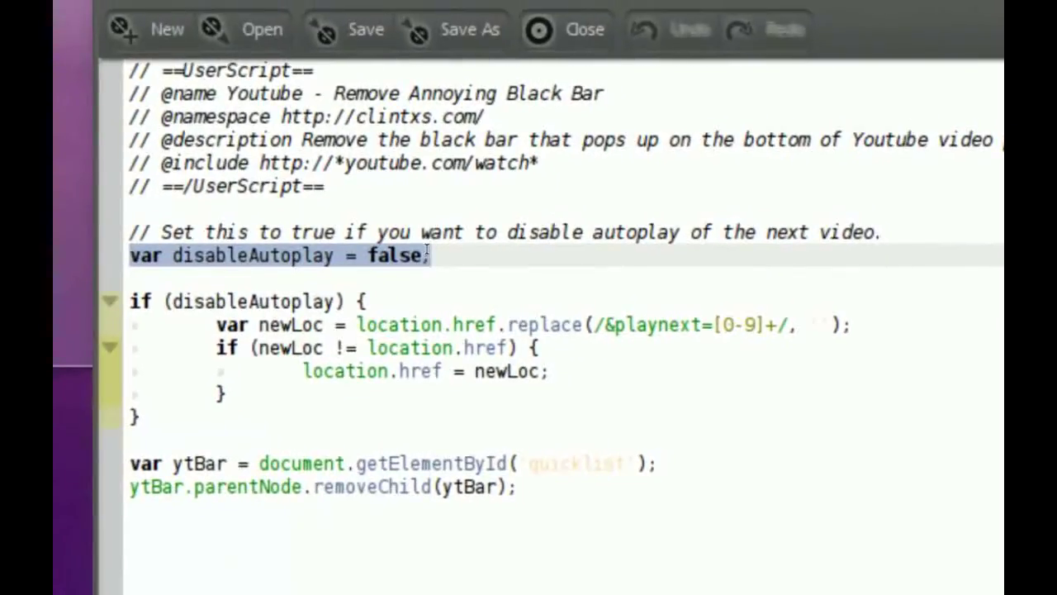
{"action": "key", "text": "Down"}
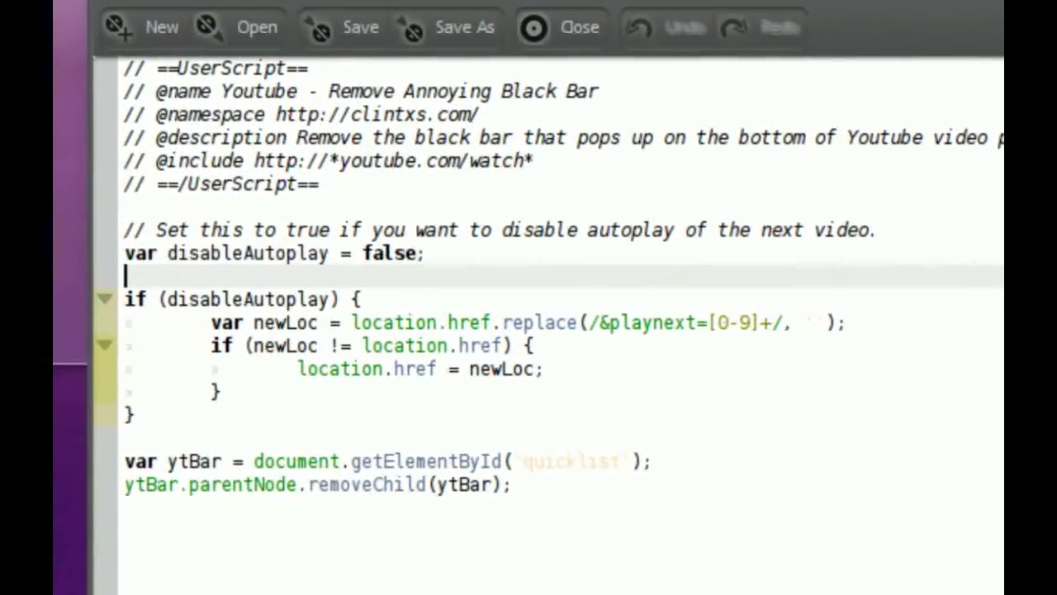
{"action": "key", "text": "Left"}
{"action": "key", "text": "Left"}
{"action": "key", "text": "BackSpace"}
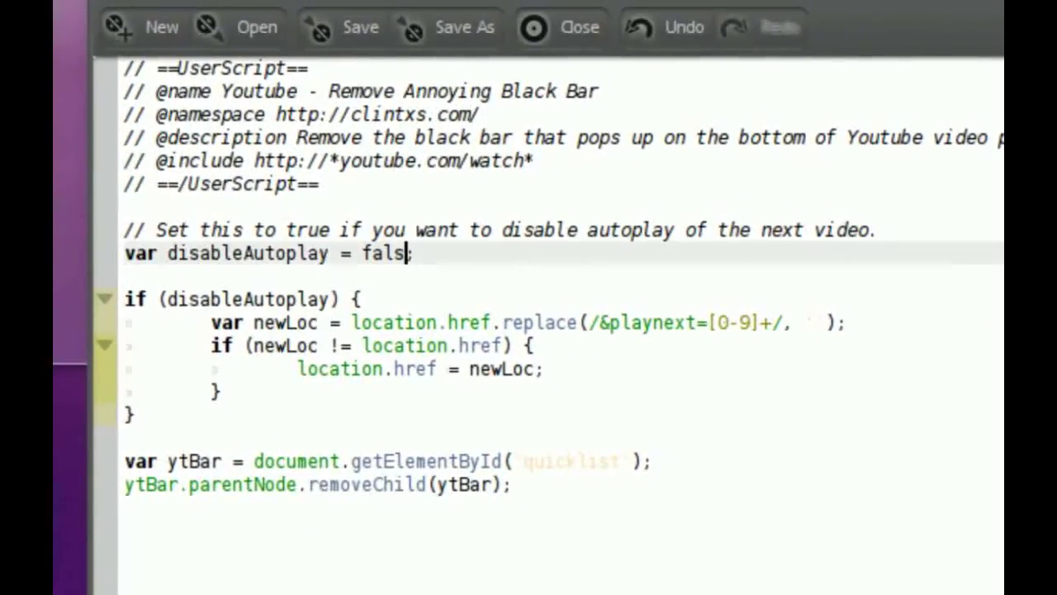
{"action": "key", "text": "BackSpace"}
{"action": "key", "text": "BackSpace"}
{"action": "key", "text": "BackSpace"}
{"action": "type", "text": "tru"}
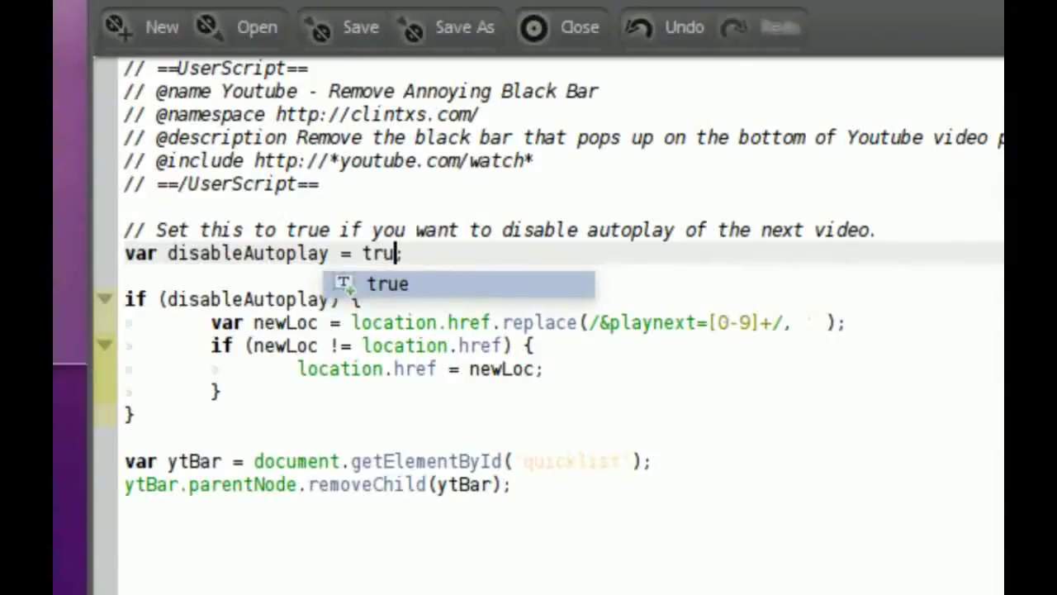
{"action": "type", "text": "e"}
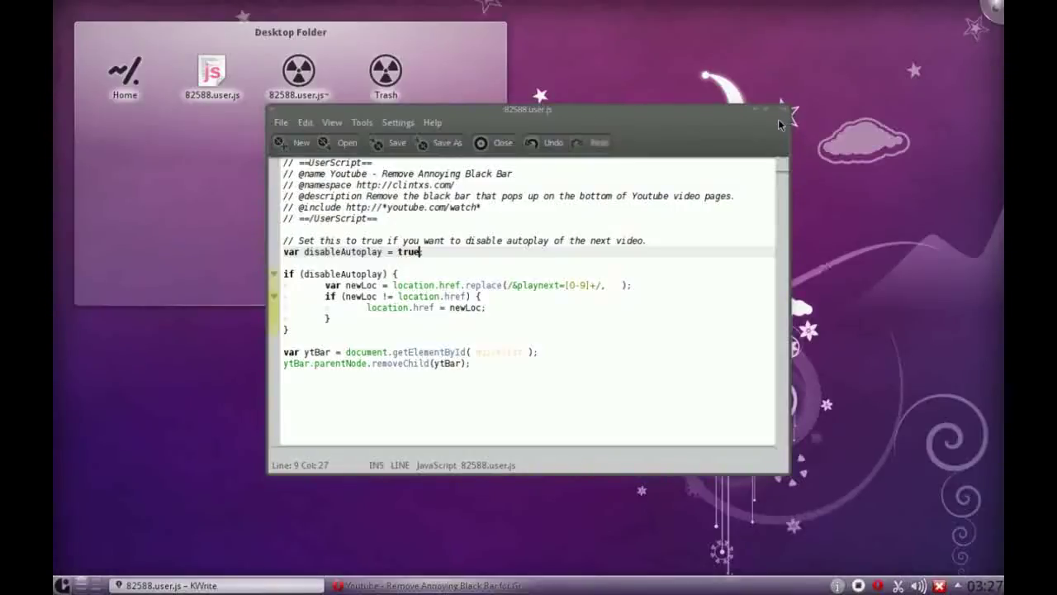
- Close KWrite and rename 82588.user.js on the desktop to YTPlaylist.user.js
{"action": "key", "text": "ctrl+q"}
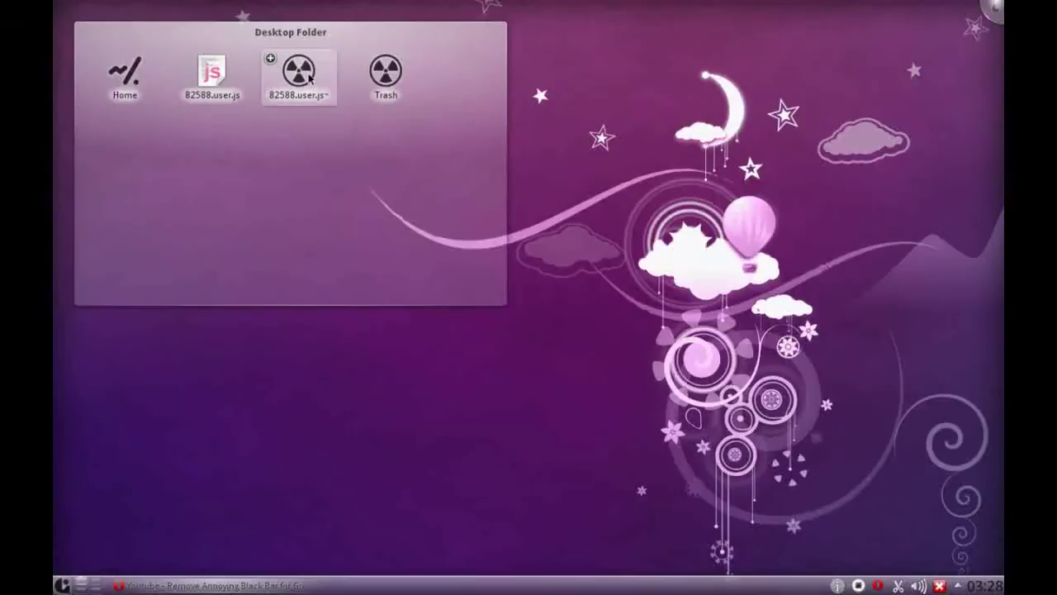
{"action": "right_click", "coordinate": [213, 78]}
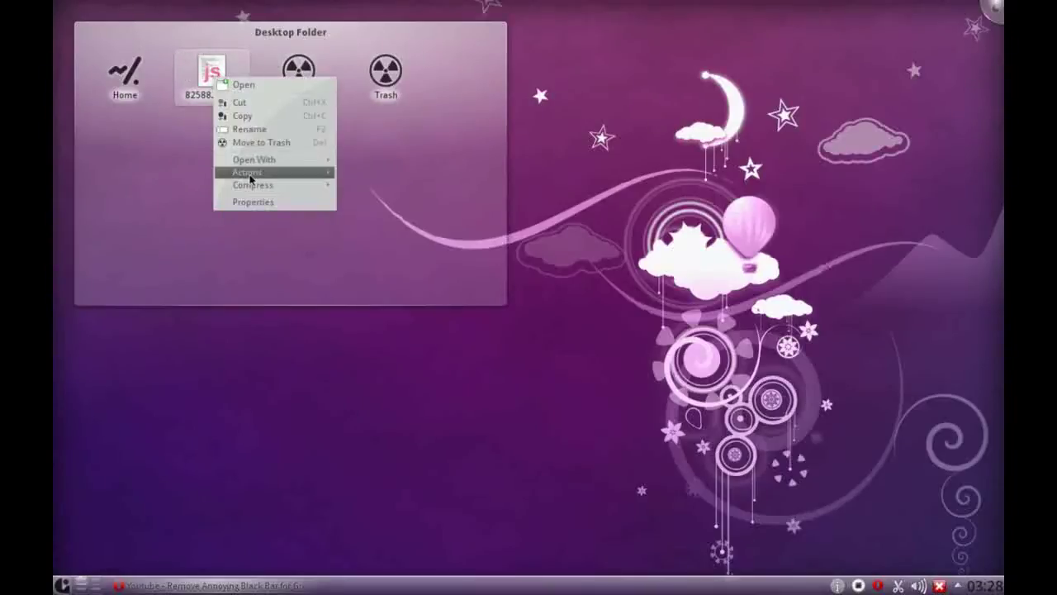
{"action": "left_click", "coordinate": [275, 130]}
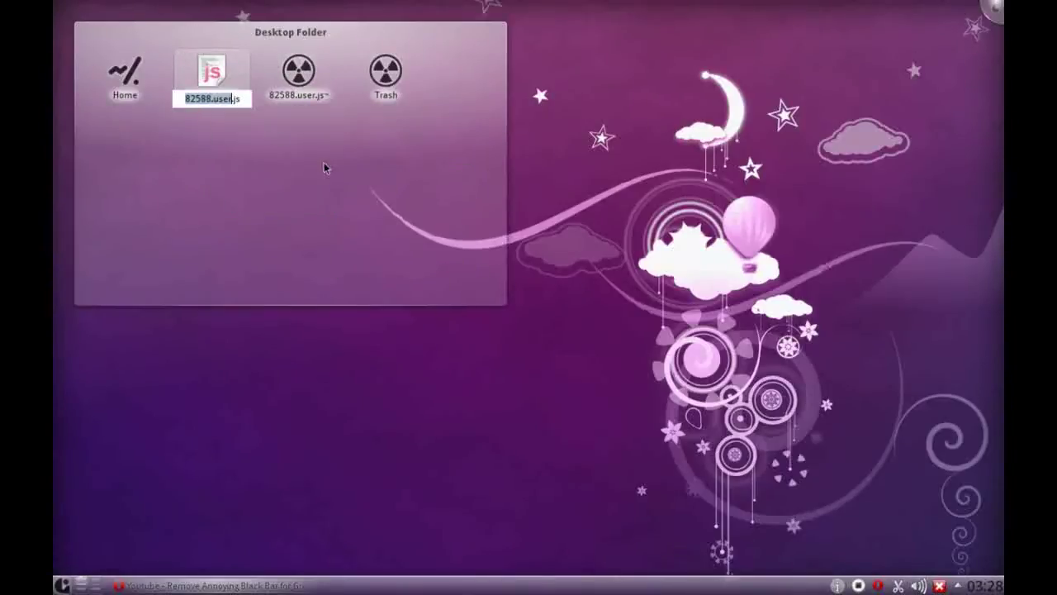
{"action": "left_click", "coordinate": [592, 362]}
{"action": "key", "text": "Delete"}
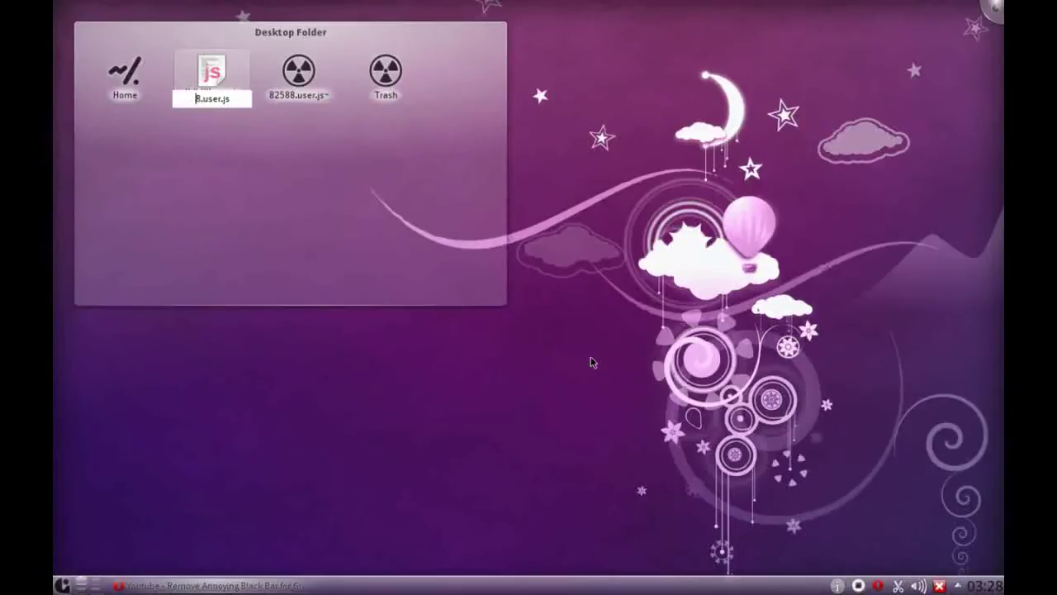
{"action": "type", "text": "YTP"}
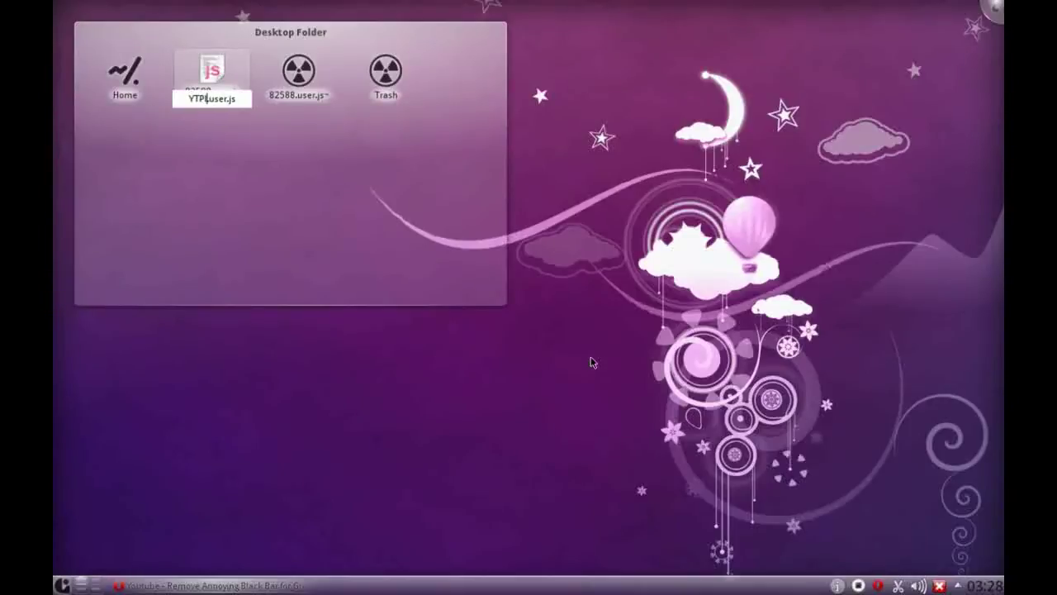
{"action": "type", "text": "laylist"}
{"action": "key", "text": "Return"}
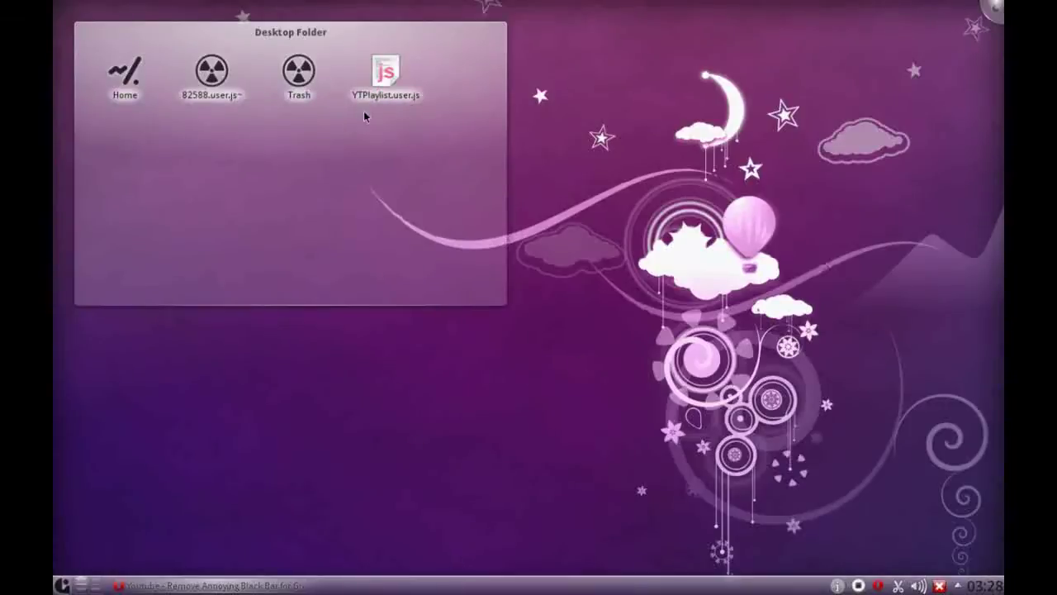
- Cut YTPlaylist.user.js from the desktop and open the home folder in Dolphin
{"action": "right_click", "coordinate": [394, 73]}
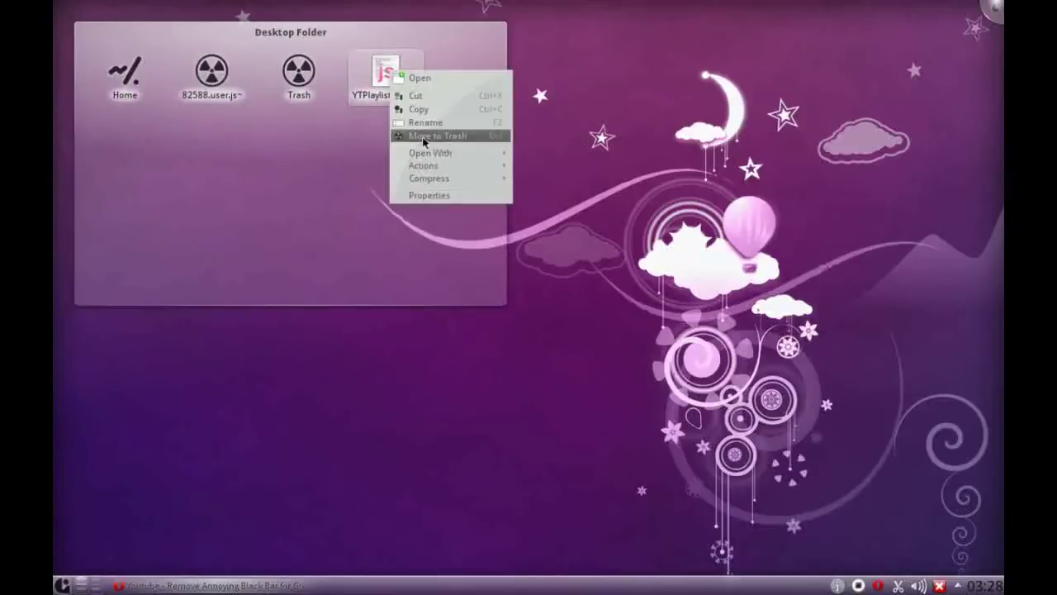
{"action": "left_click", "coordinate": [455, 96]}
{"action": "left_click", "coordinate": [114, 71]}
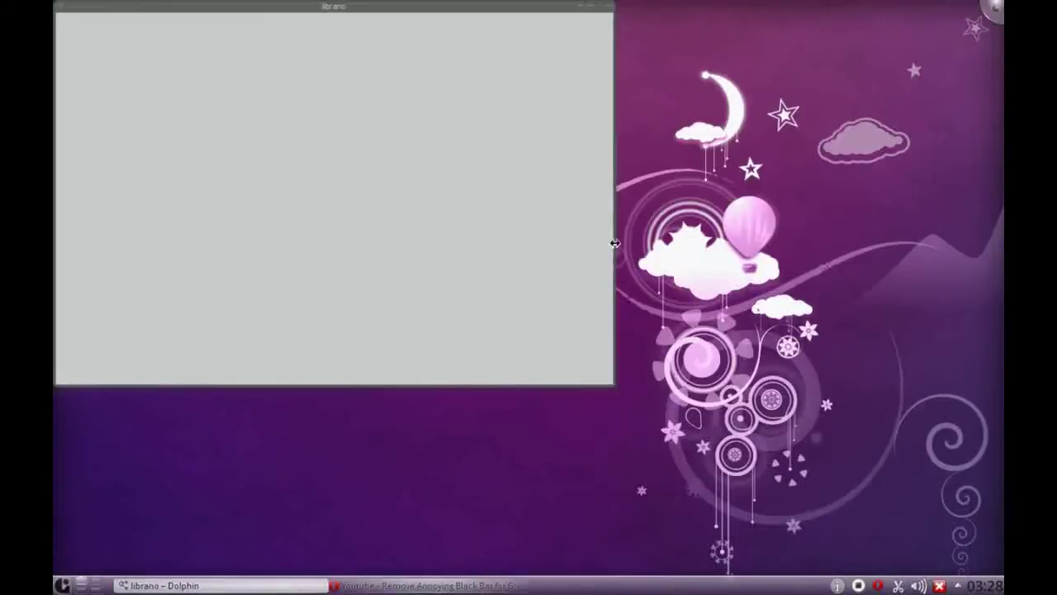
{"action": "mouse_move", "coordinate": [314, 8]}
{"action": "left_mouse_down"}
{"action": "mouse_move", "coordinate": [522, 150]}
{"action": "mouse_move", "coordinate": [513, 141]}
{"action": "left_mouse_up"}
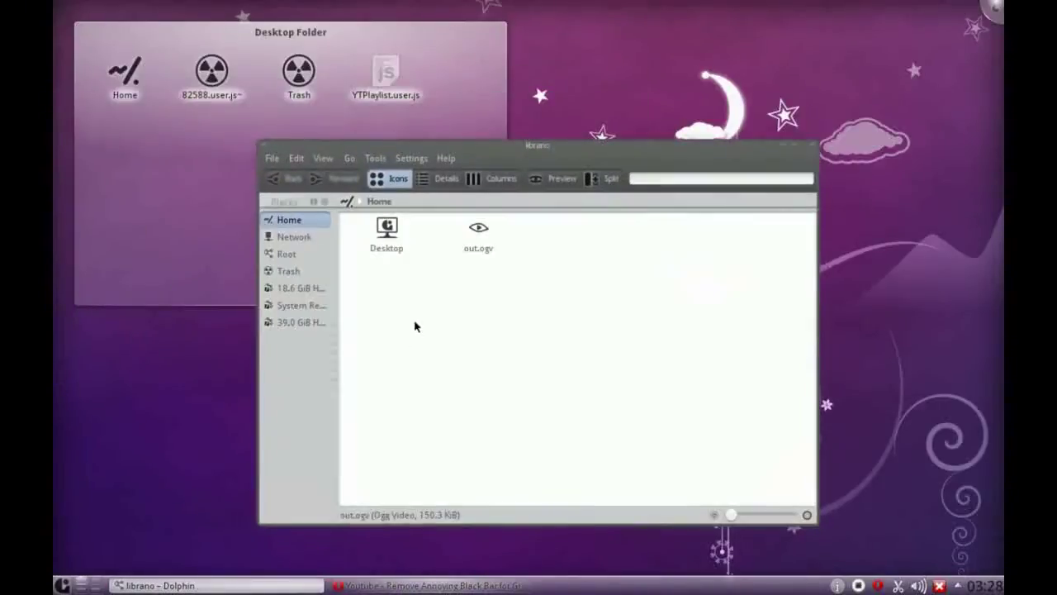
- Go to .opera and paste YTPlaylist.user.js into its javascript folder
{"action": "left_click", "coordinate": [425, 202]}
{"action": "mouse_move", "coordinate": [478, 233]}
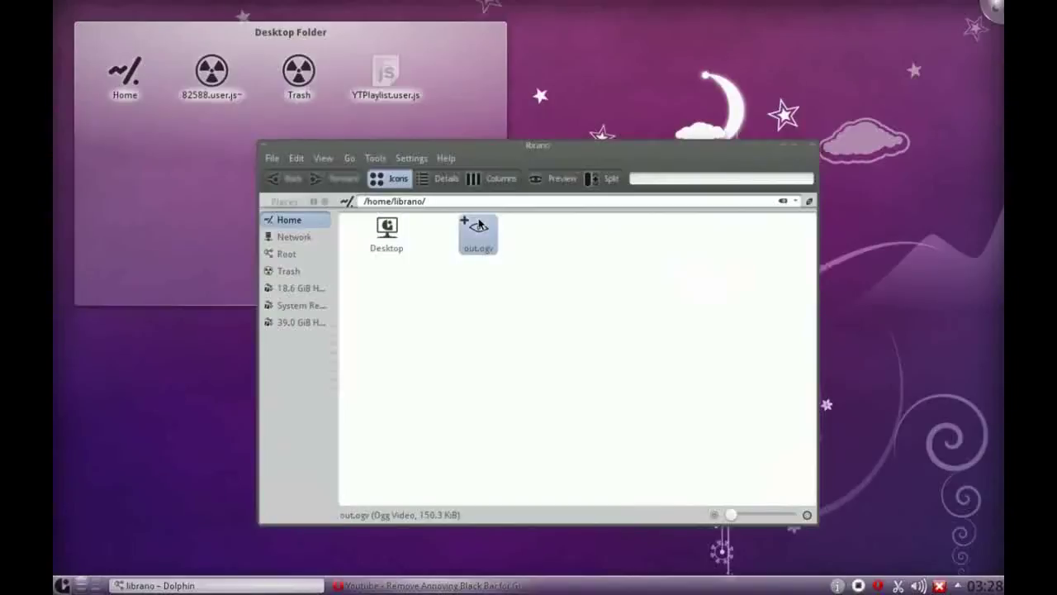
{"action": "type", "text": ".opera/"}
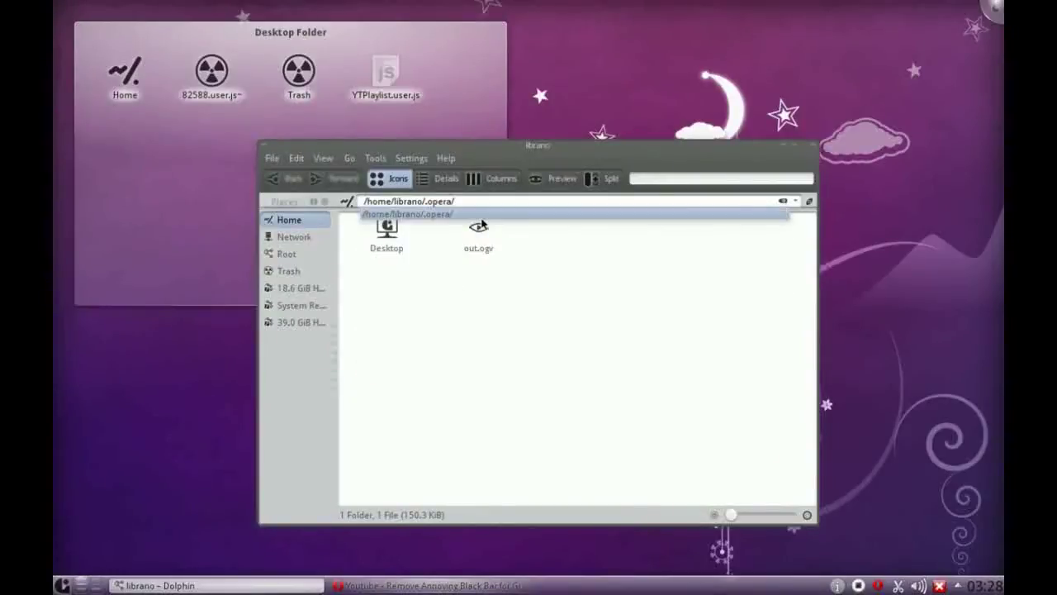
{"action": "key", "text": "Return"}
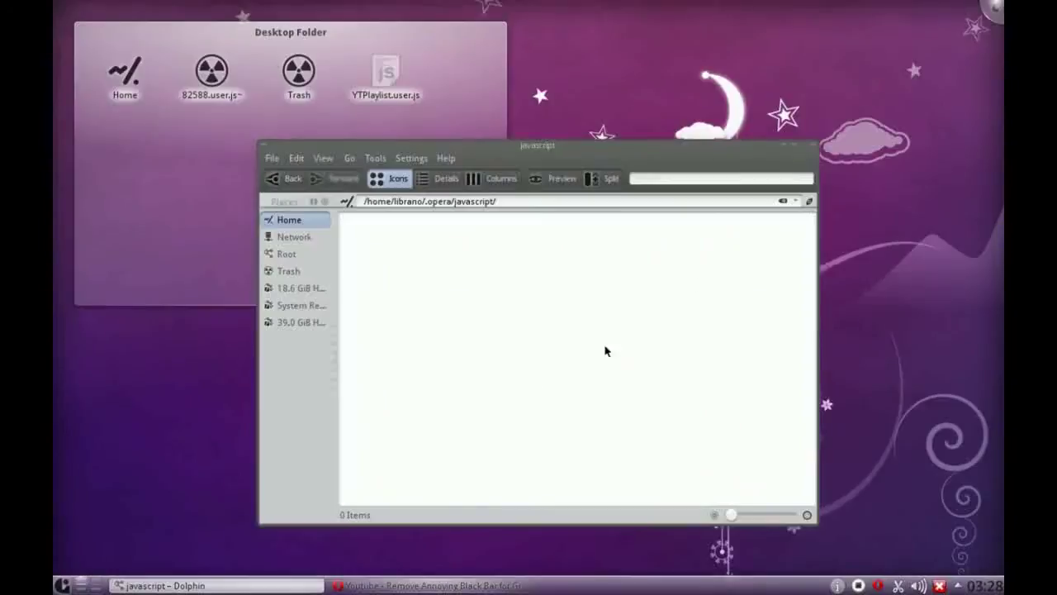
{"action": "right_click", "coordinate": [465, 317]}
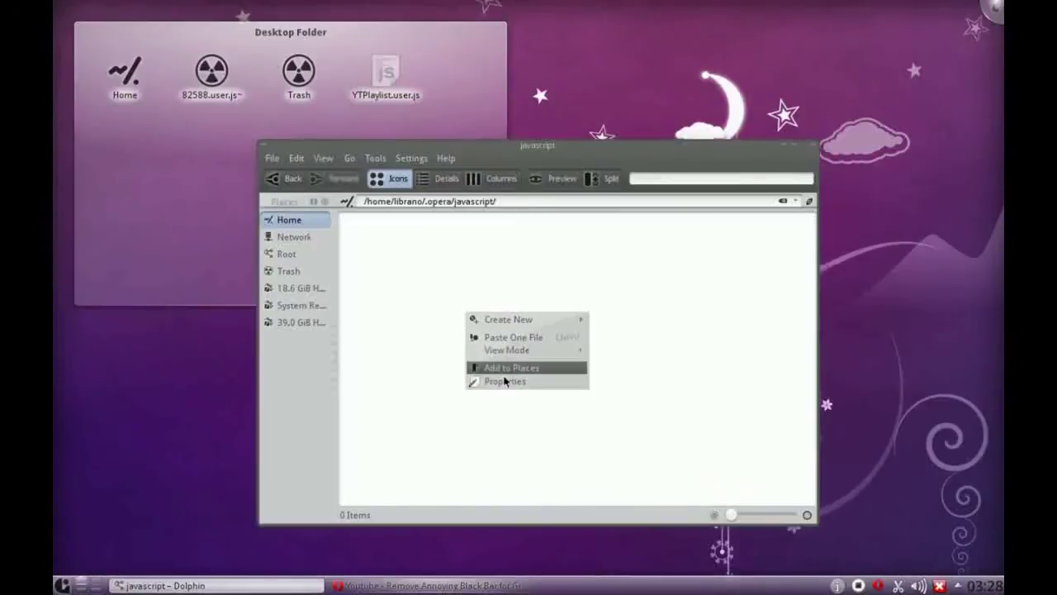
{"action": "left_click", "coordinate": [529, 337]}
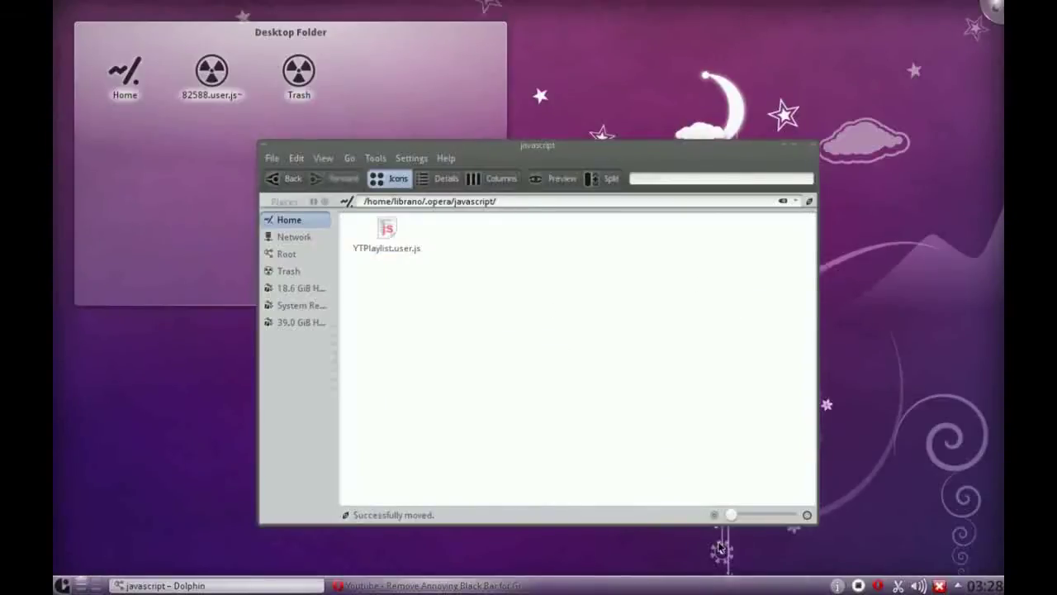
- Bring Opera back to the YouTube video tab, then quit the browser
{"action": "left_click", "coordinate": [499, 587]}
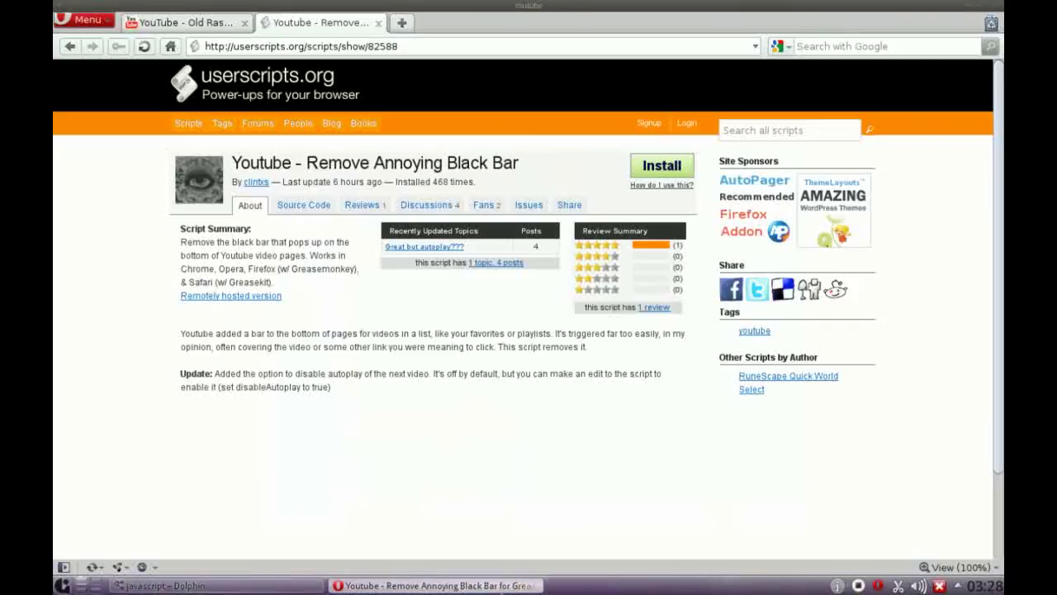
{"action": "left_click", "coordinate": [189, 24]}
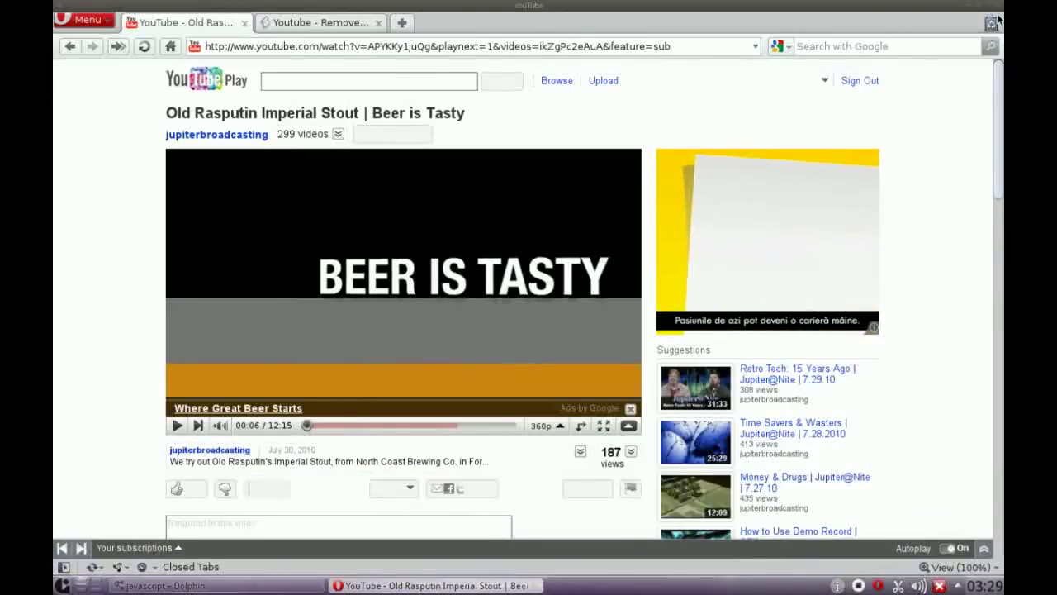
{"action": "key", "text": "alt+F4"}
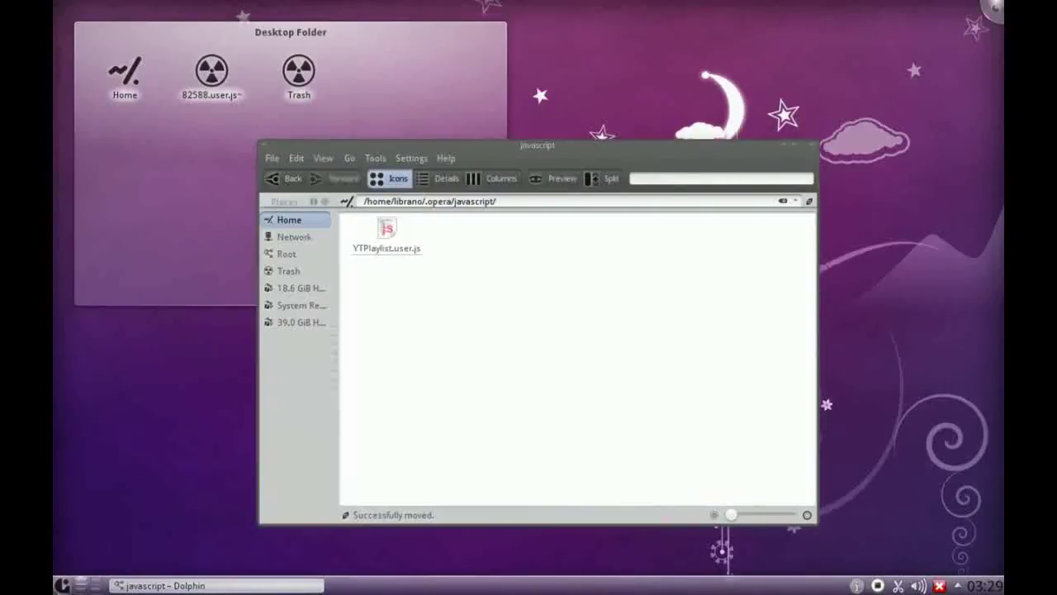
- Relaunch Opera from the KDE Kickoff launcher search to reload the YouTube video page
{"action": "left_click", "coordinate": [62, 585]}
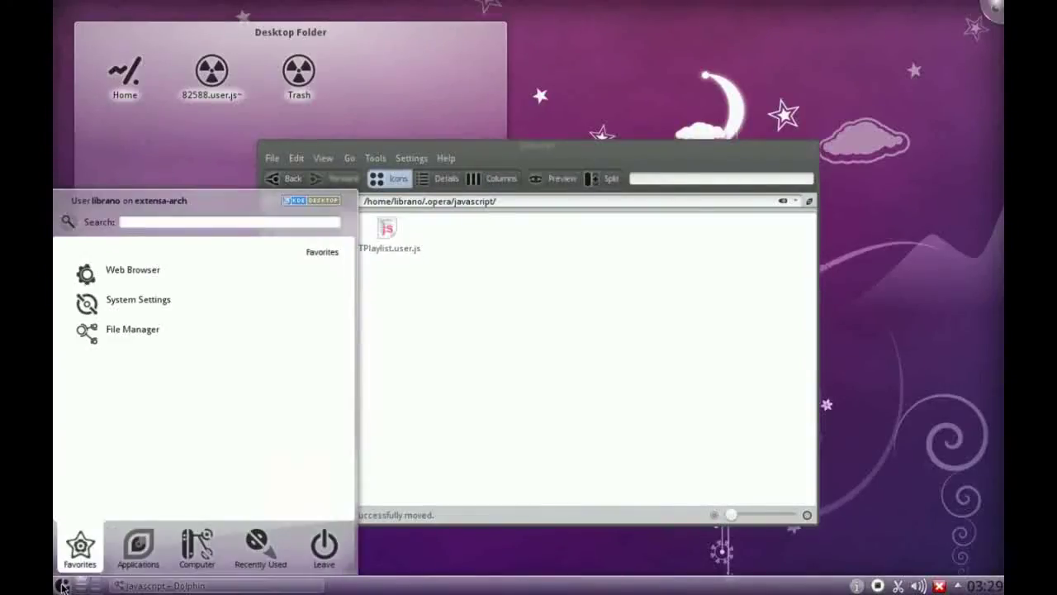
{"action": "type", "text": "opera"}
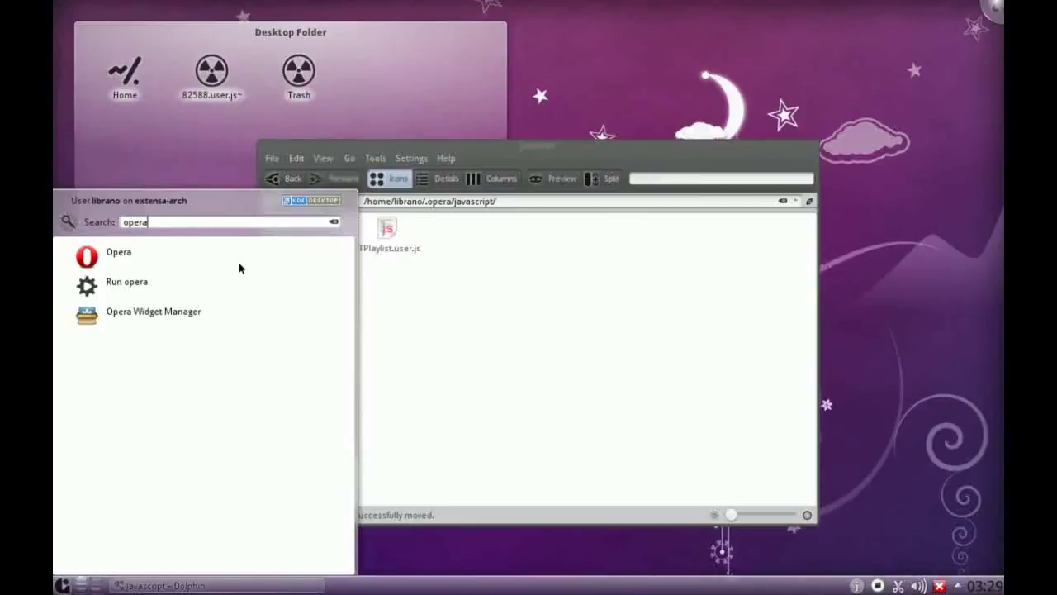
{"action": "left_click", "coordinate": [210, 256]}
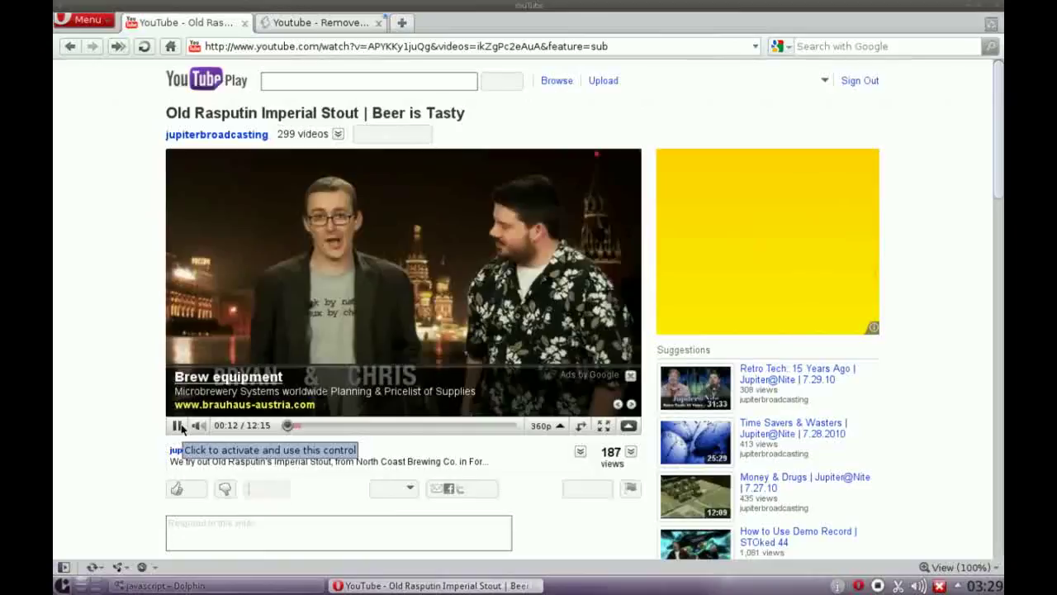
{"action": "left_click", "coordinate": [185, 426]}
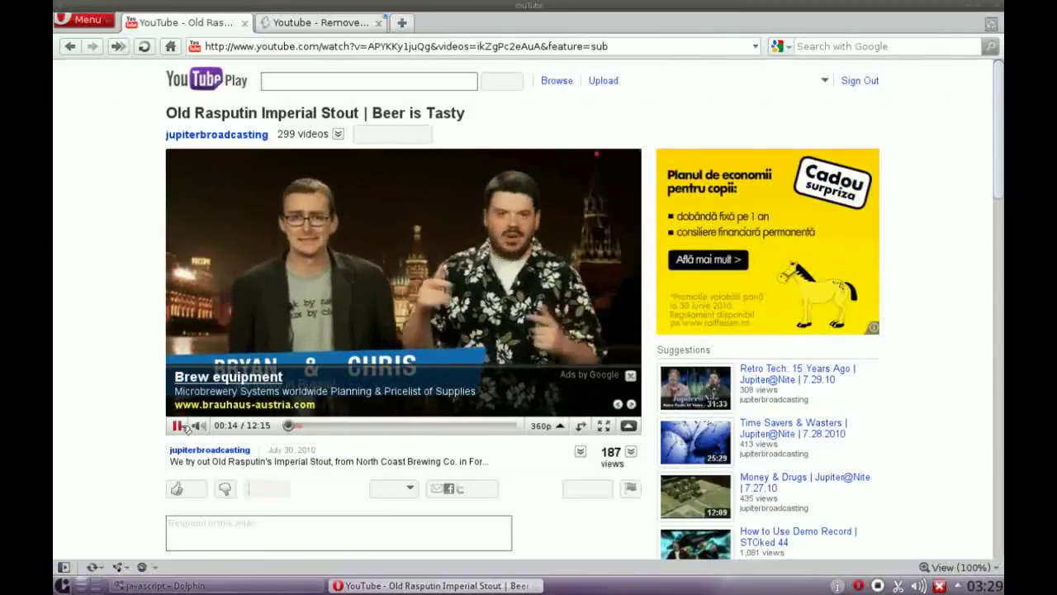